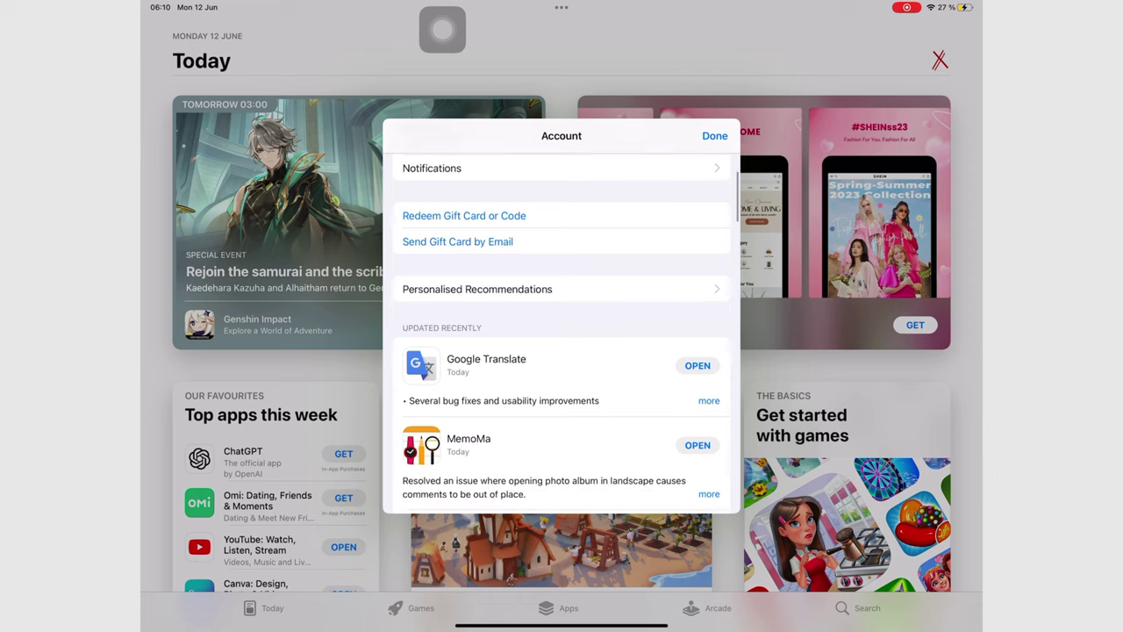
Step: Expand Noteful's 1.2.24 release notes in the App Store account updates list
scroll(561, 325, down, 5)
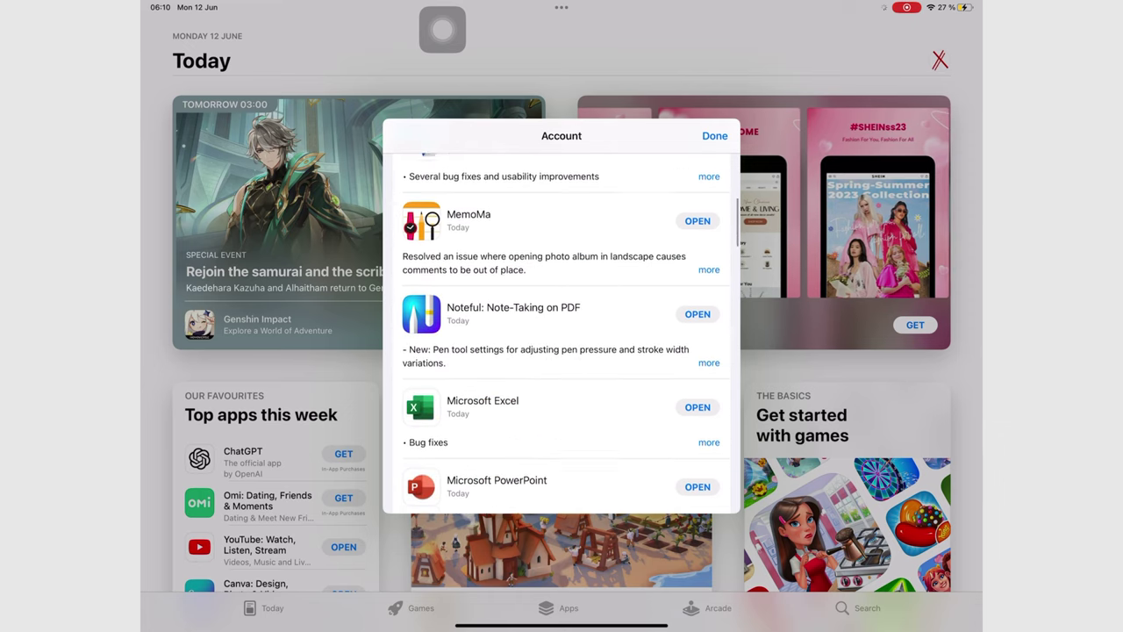
scroll(562, 325, down, 2)
click(709, 319)
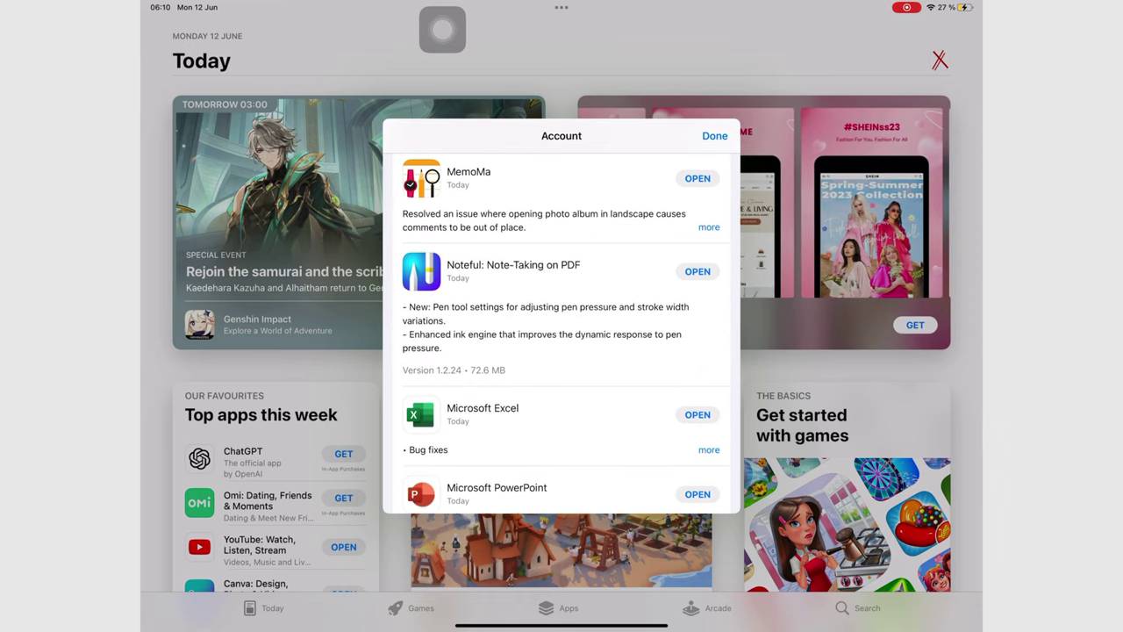
scroll(560, 316, down, 5)
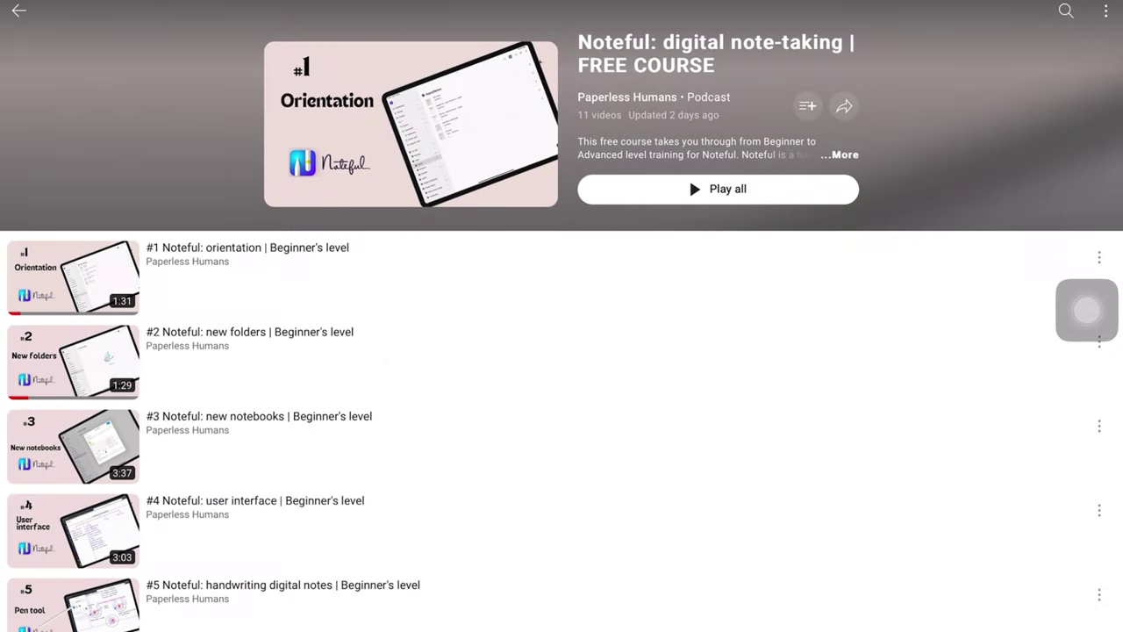
Step: Scroll the Noteful FREE COURSE playlist down to lesson 11 on the lasso tool
scroll(562, 351, down, 3)
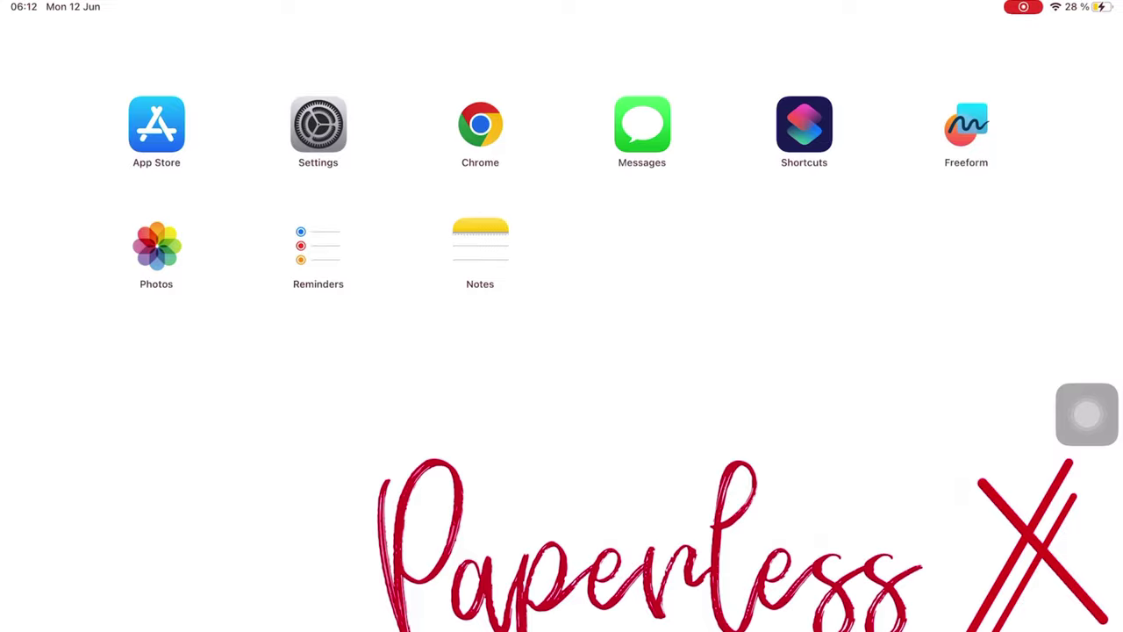
Step: Launch Noteful on the App notes notebook and show the 0.35 mm fountain pen's options
drag(351, 351, 790, 351)
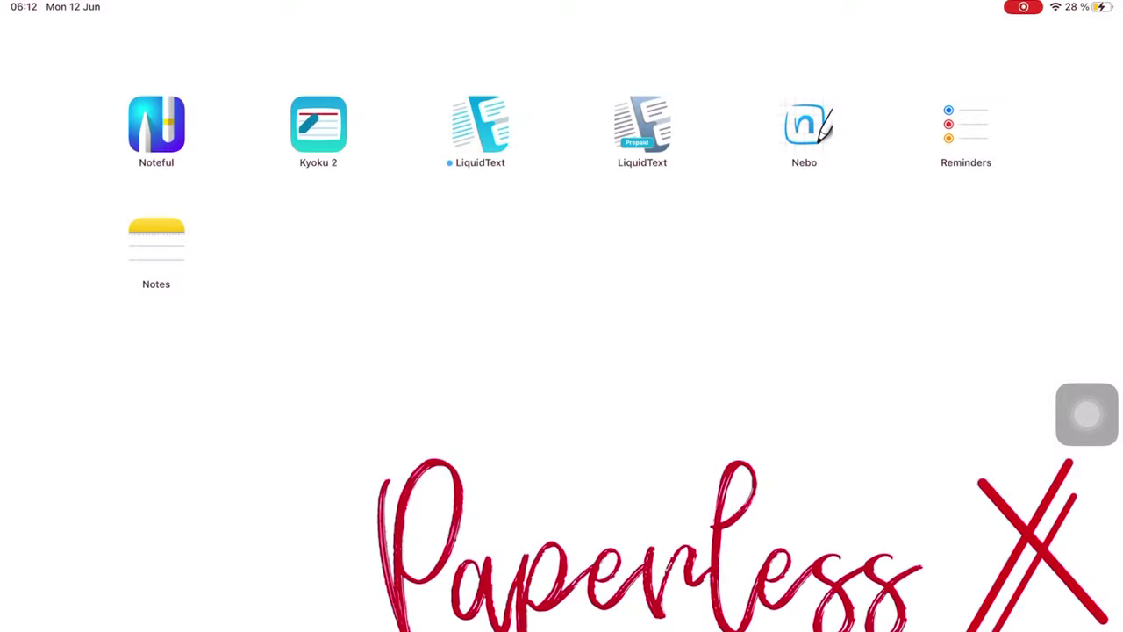
click(155, 123)
click(17, 105)
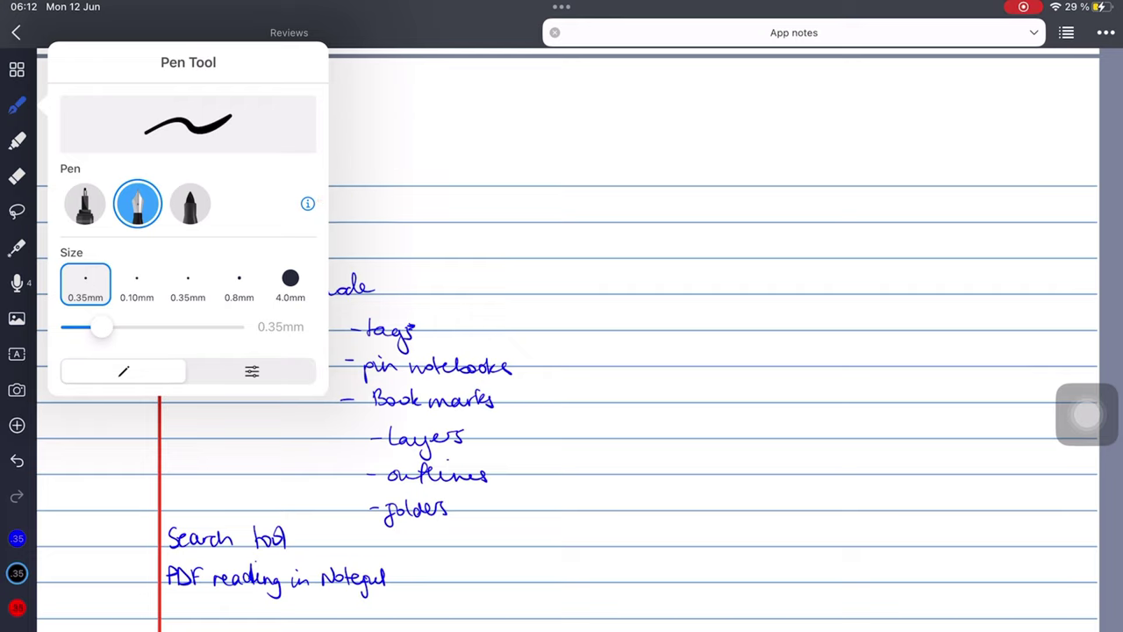
Step: Sweep the pen's Writing Pressure, Min Width and Width Smoothing sliders, leaving smoothing at 50%
click(252, 371)
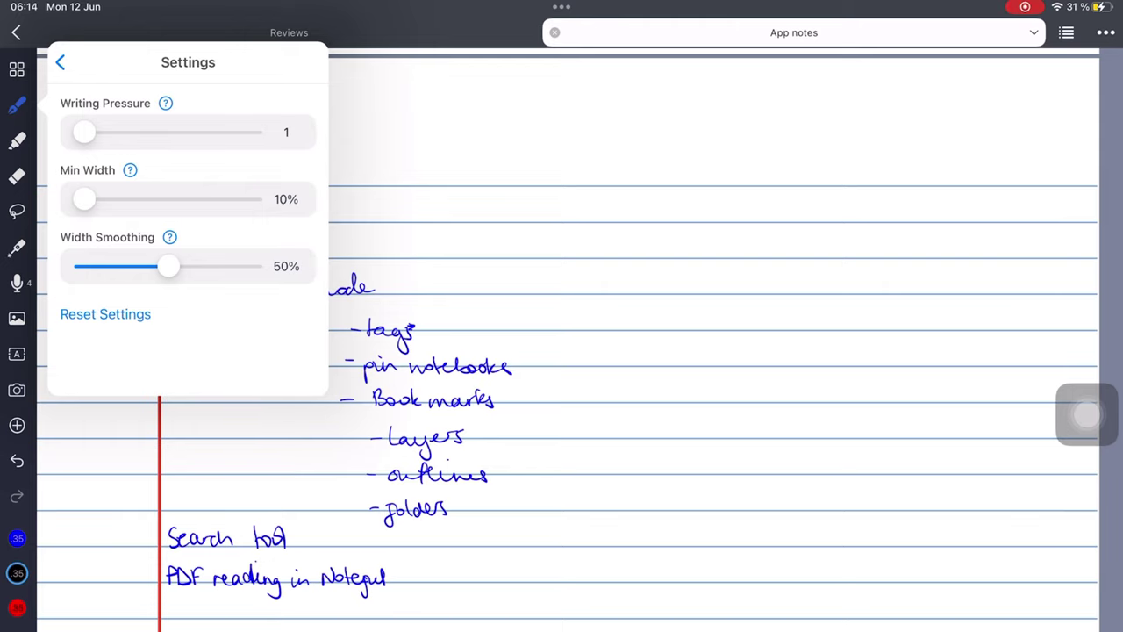
mouse_move(84, 132)
mouse_down()
mouse_move(251, 132)
mouse_move(84, 132)
mouse_up()
mouse_move(85, 199)
mouse_down()
mouse_move(251, 199)
mouse_move(84, 199)
mouse_up()
mouse_move(169, 265)
mouse_down()
mouse_move(85, 266)
mouse_move(252, 265)
mouse_move(84, 266)
mouse_move(185, 266)
mouse_move(168, 266)
mouse_up()
Step: Close the pen settings and switch to freehand lasso selection
key(Escape)
scroll(561, 351, down, 1)
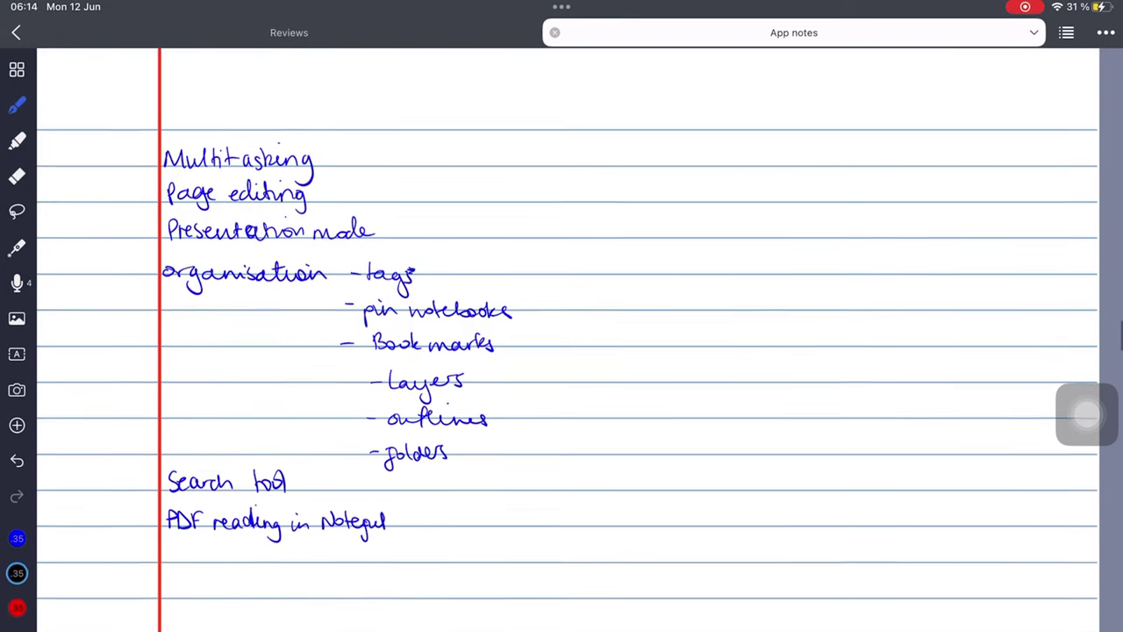
click(17, 210)
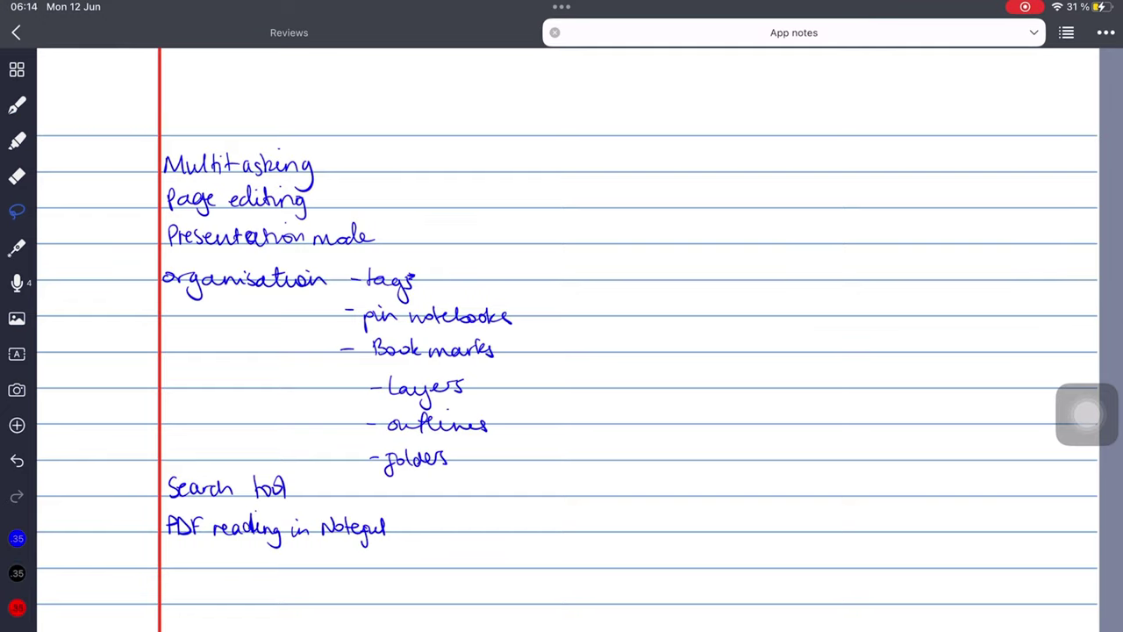
Step: Browse the Reviews notebook tab before returning to App notes
click(289, 33)
scroll(561, 351, down, 5)
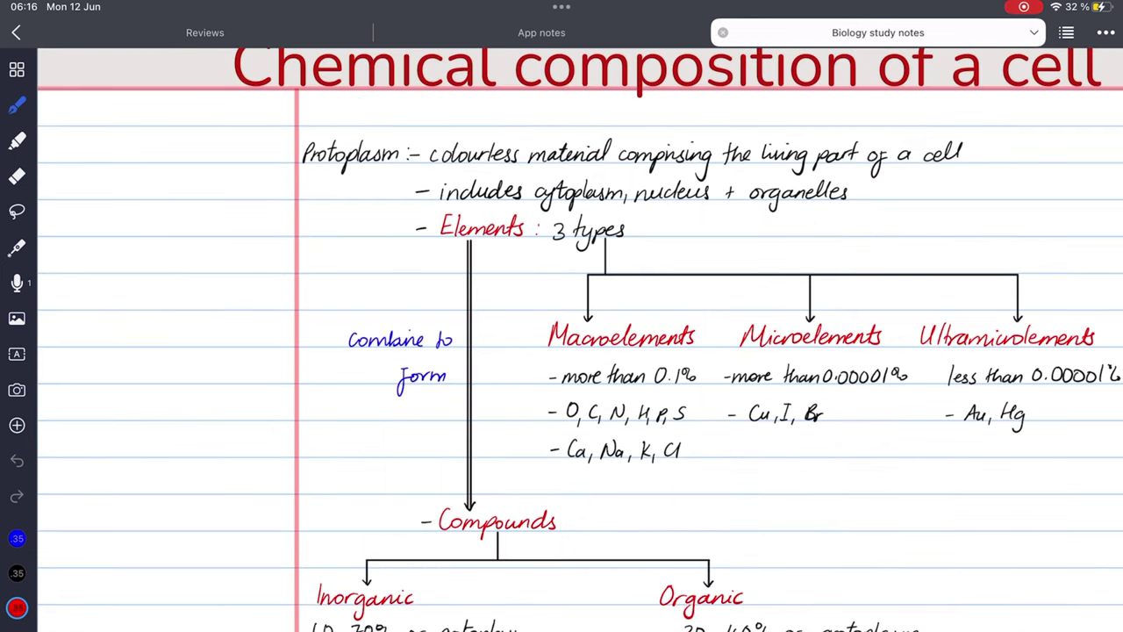
scroll(579, 339, down, 10)
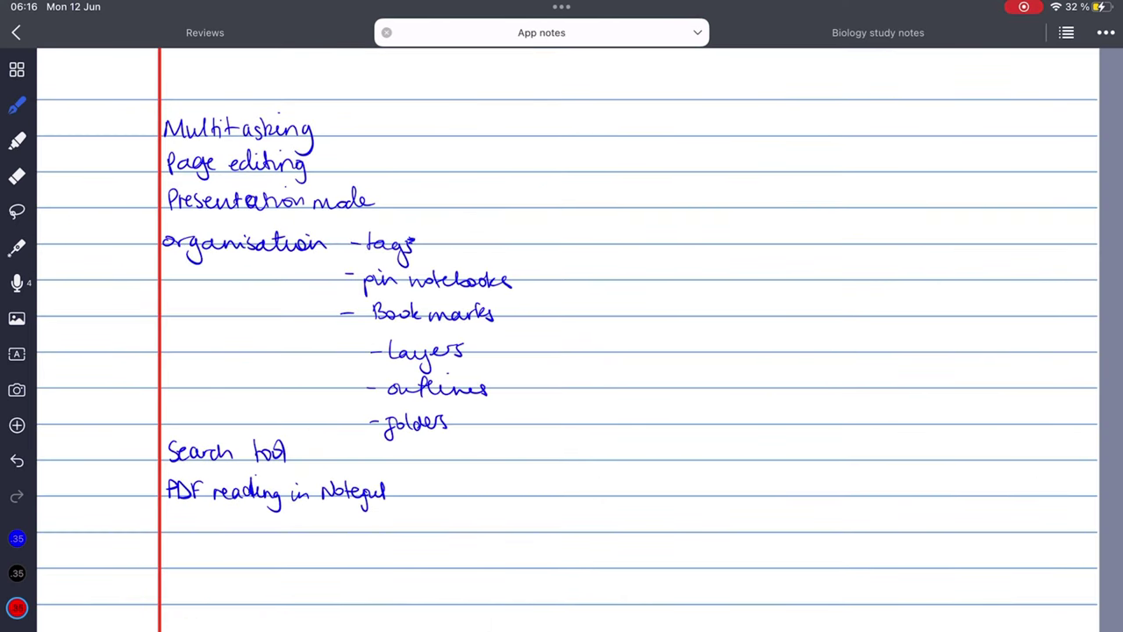
Step: Handwrite Multitasking, Page editing, Presentation mode and organisation - tags in black on the right
click(17, 572)
mouse_move(566, 135)
mouse_down()
mouse_move(690, 116)
mouse_move(712, 132)
mouse_up()
drag(565, 172, 695, 166)
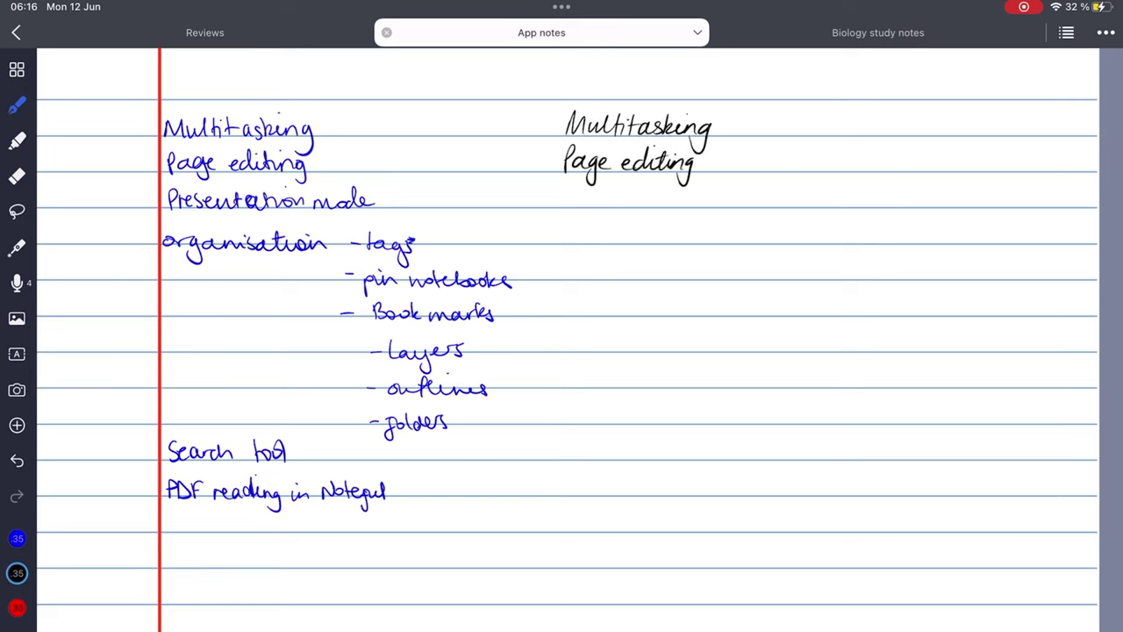
drag(569, 204, 814, 195)
drag(581, 232, 762, 235)
drag(769, 224, 824, 235)
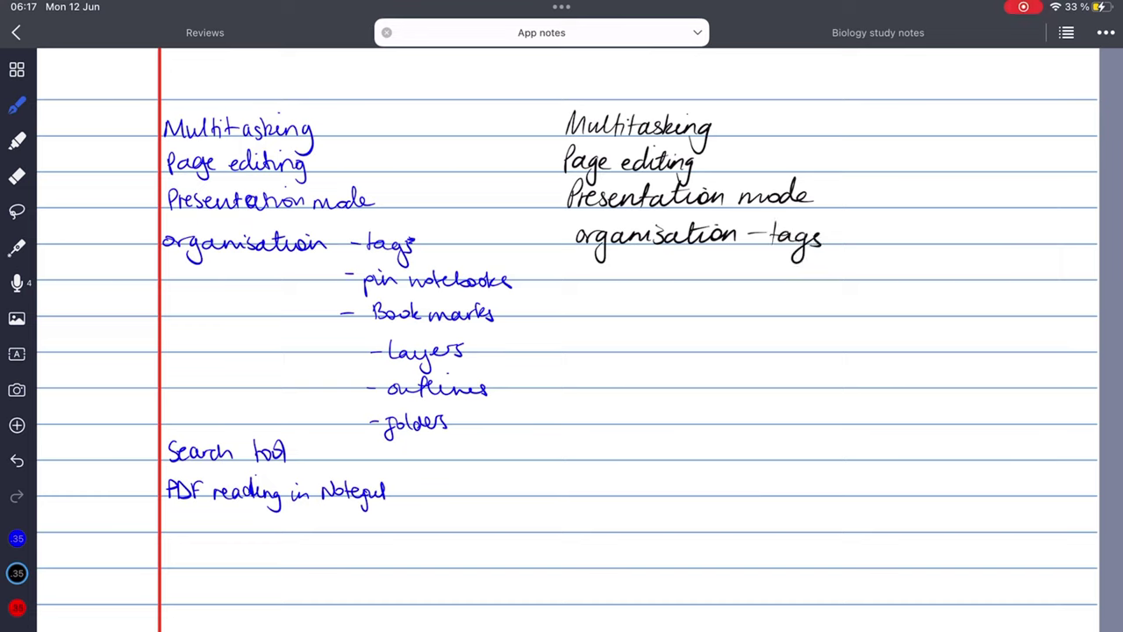
Step: Switch the pen to the first pen type
click(16, 105)
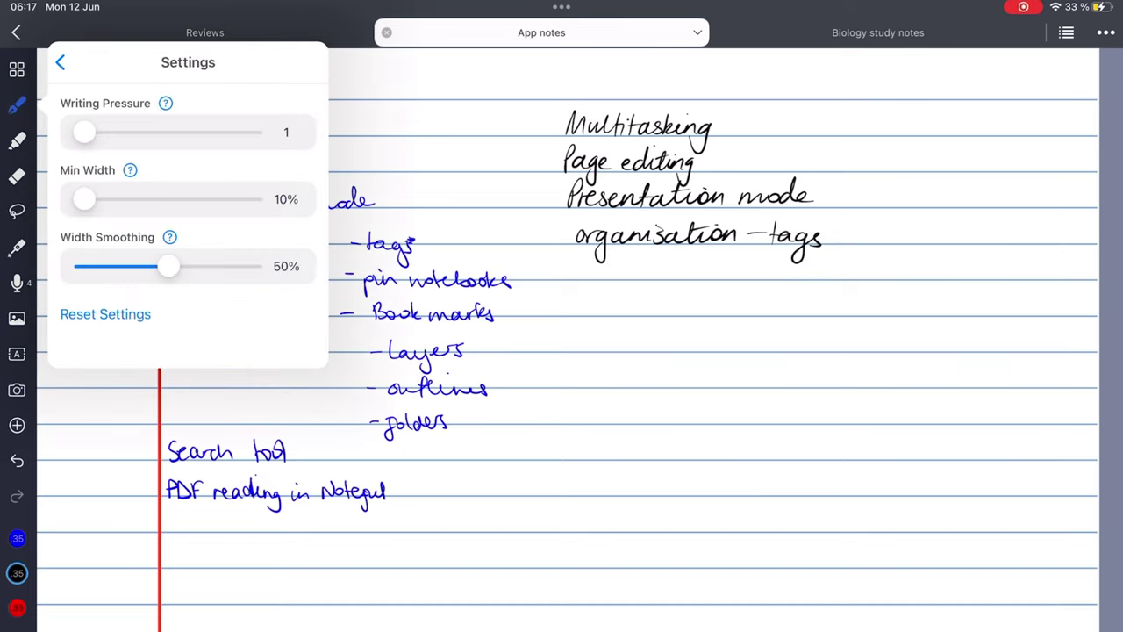
click(60, 61)
click(84, 203)
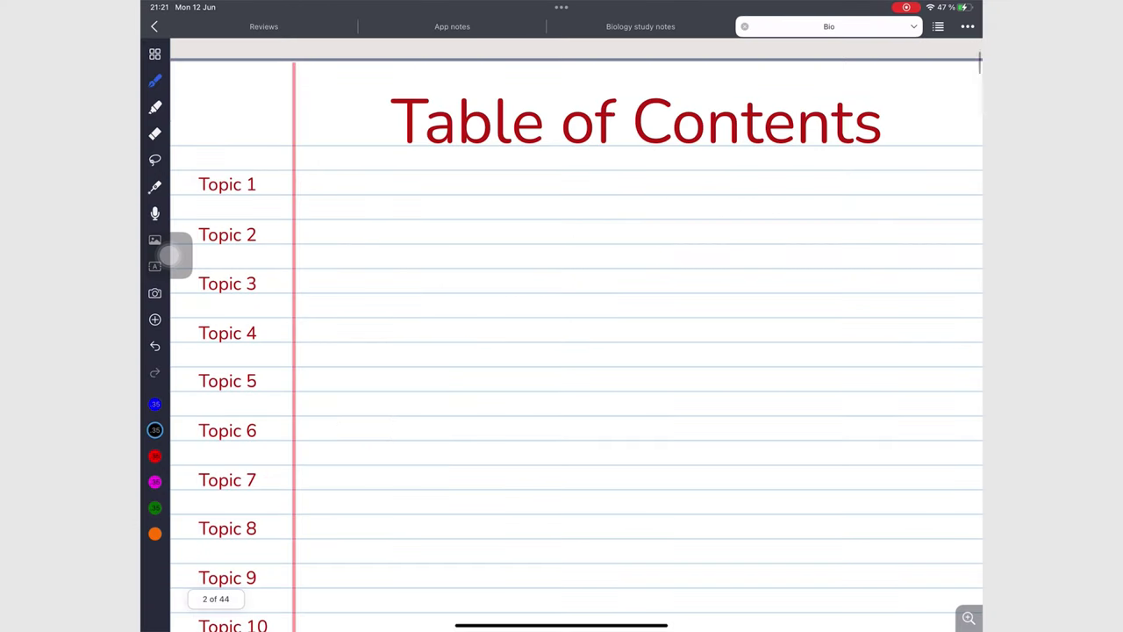
Step: Write Introduction to biology, The cell and Chemical composition of a cell beside Topics 1–3
drag(300, 181, 423, 190)
mouse_move(437, 180)
mouse_down()
mouse_move(497, 199)
mouse_move(593, 191)
mouse_up()
drag(300, 232, 706, 237)
drag(302, 288, 576, 288)
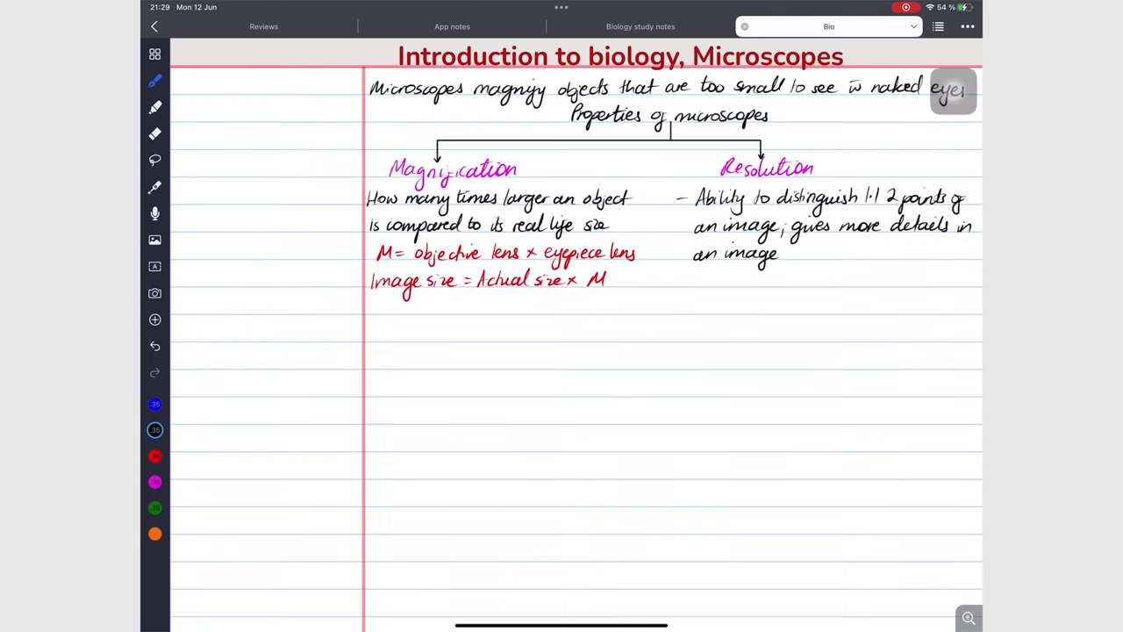
drag(674, 279, 686, 279)
Step: Add Resolution notes on shortest distance separating 2 points and smaller distance giving higher resolution
drag(695, 279, 970, 282)
mouse_move(698, 307)
mouse_down()
mouse_move(698, 323)
mouse_move(793, 307)
mouse_up()
drag(795, 302, 887, 318)
mouse_move(908, 302)
mouse_down()
mouse_move(904, 313)
mouse_move(965, 307)
mouse_up()
scroll(579, 351, down, 1)
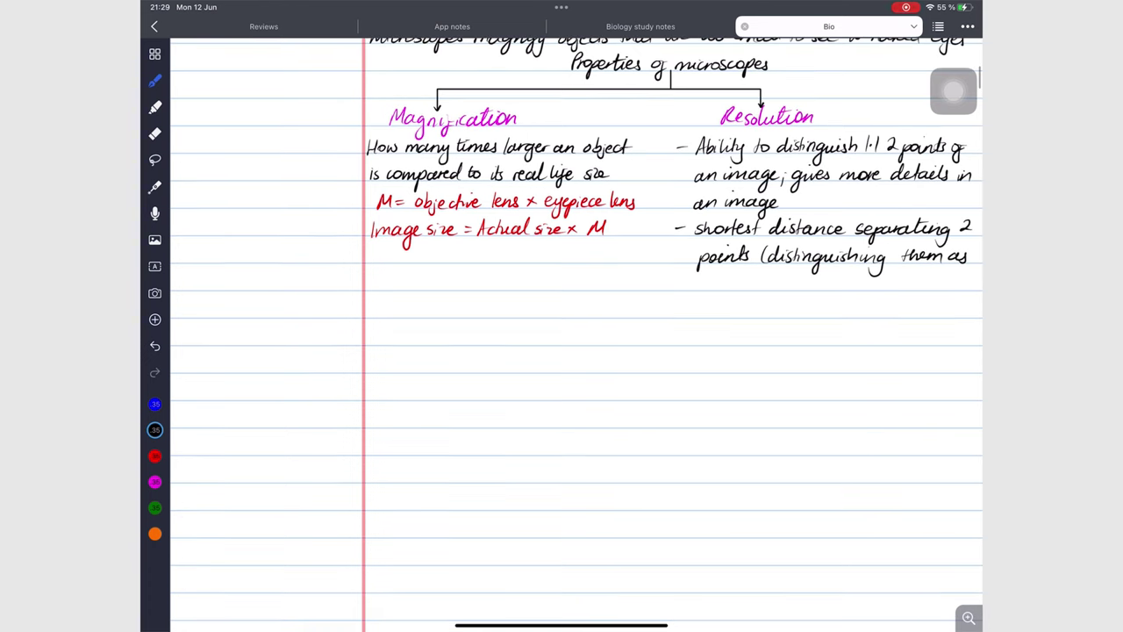
drag(695, 282, 841, 283)
drag(670, 312, 873, 311)
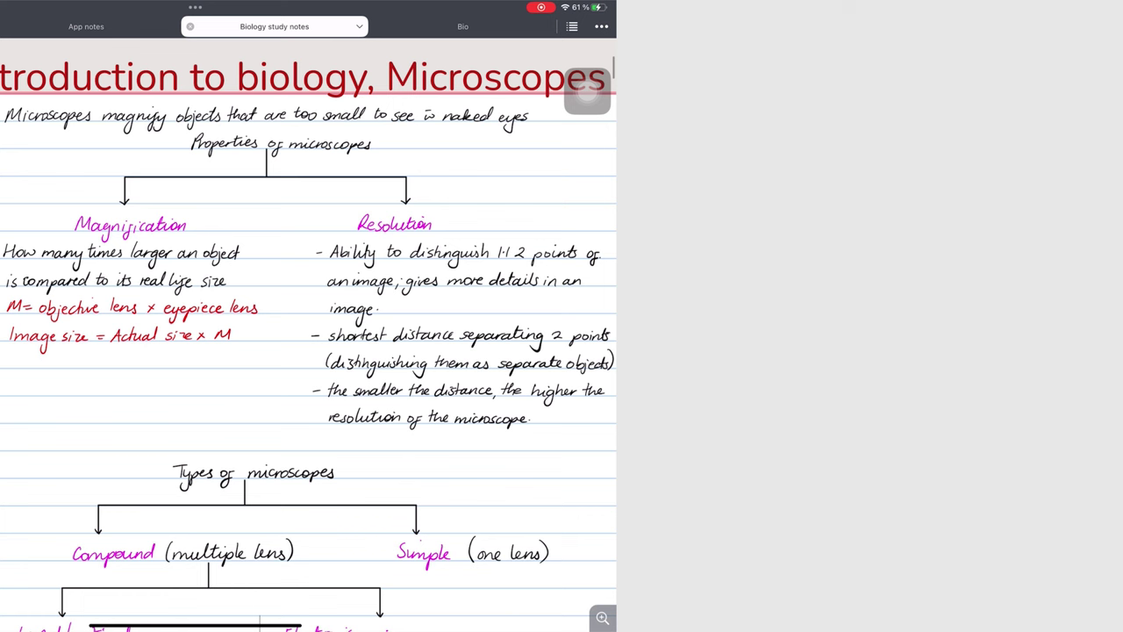